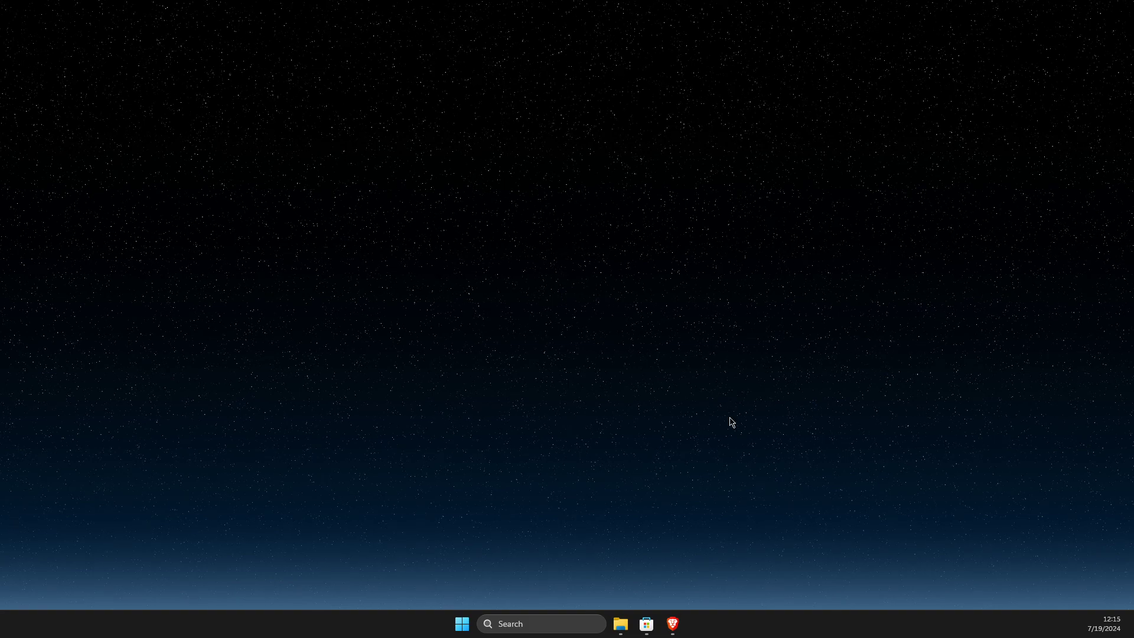
Search Microsoft Store for 'whatsapp' and install the WhatsApp app from its result card.
click(648, 623)
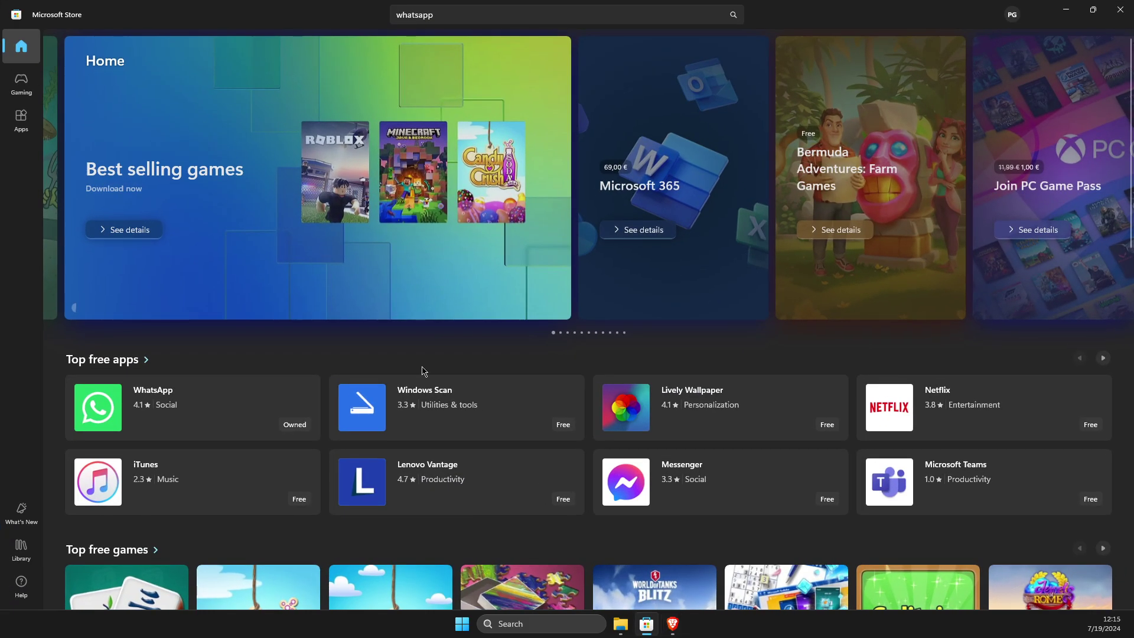
click(426, 15)
key(Return)
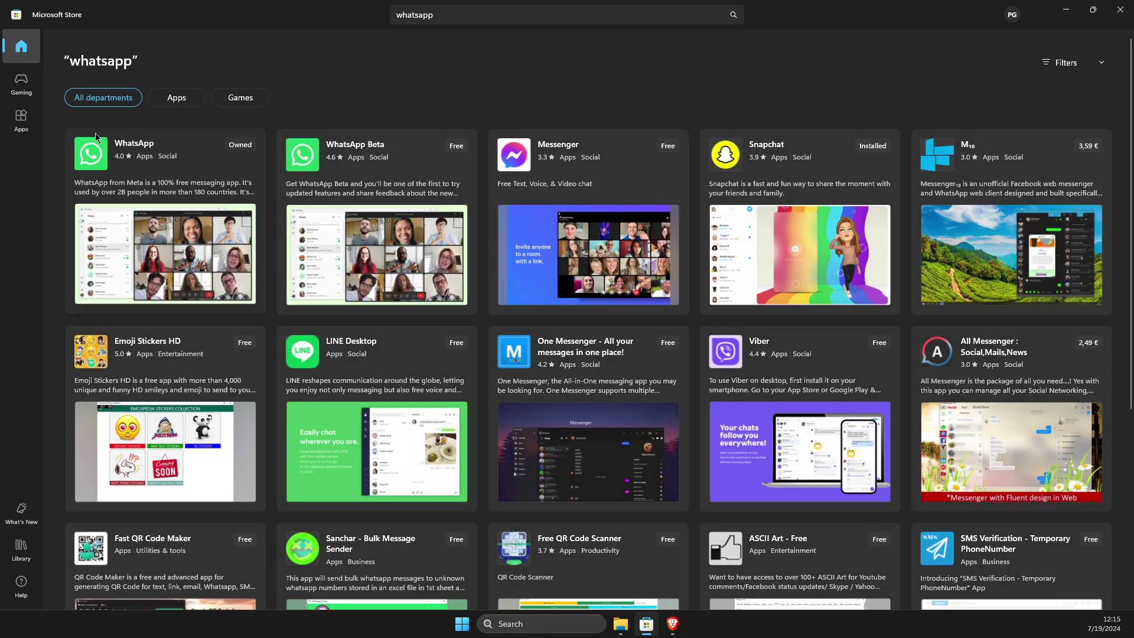
click(109, 156)
mouse_move(165, 222)
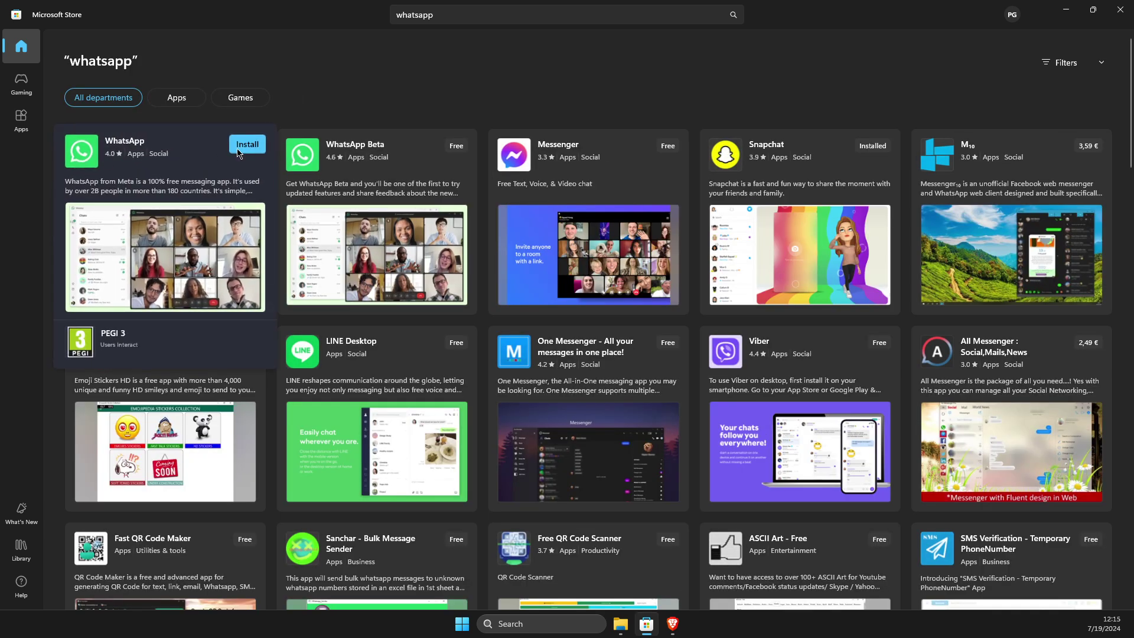
click(249, 150)
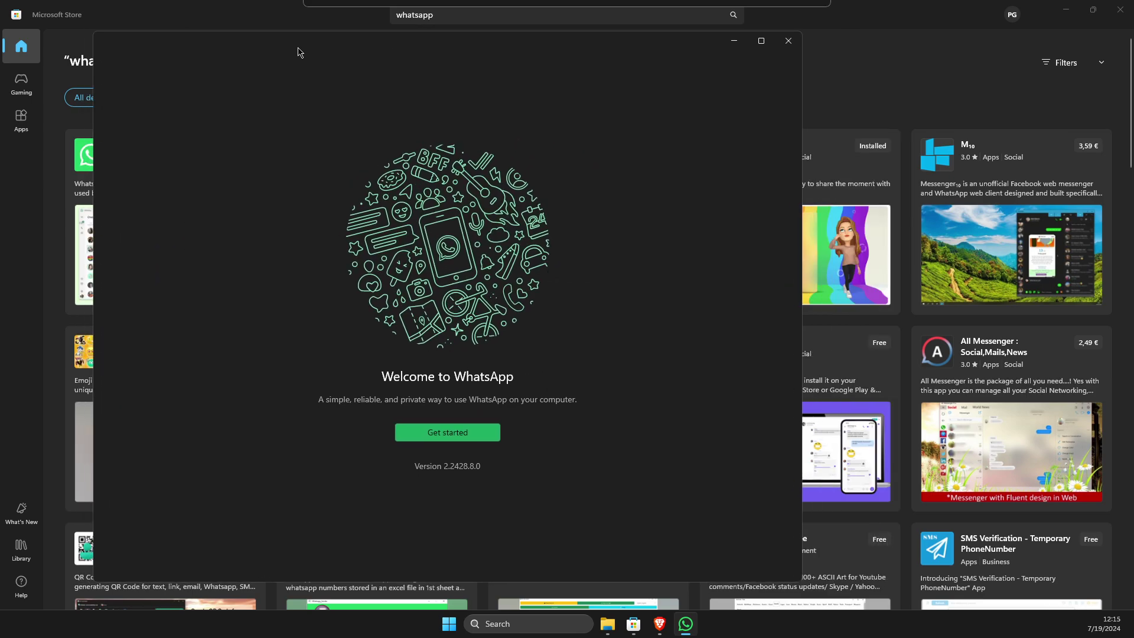
Reach WhatsApp's QR phone-linking page, close WhatsApp, and minimize Microsoft Store.
click(467, 434)
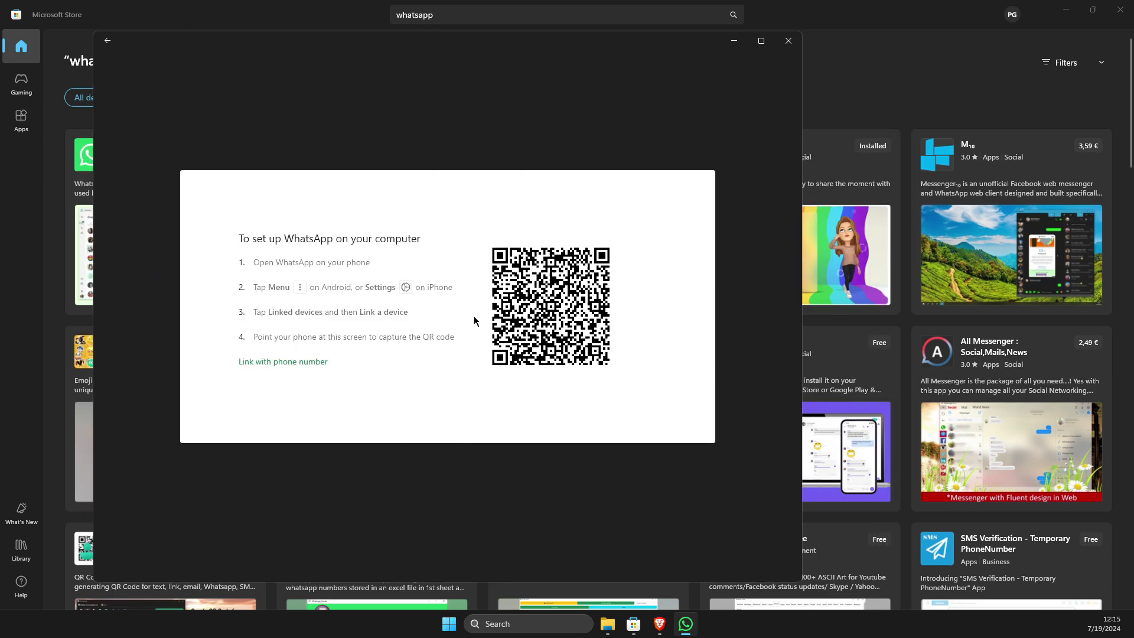
click(788, 40)
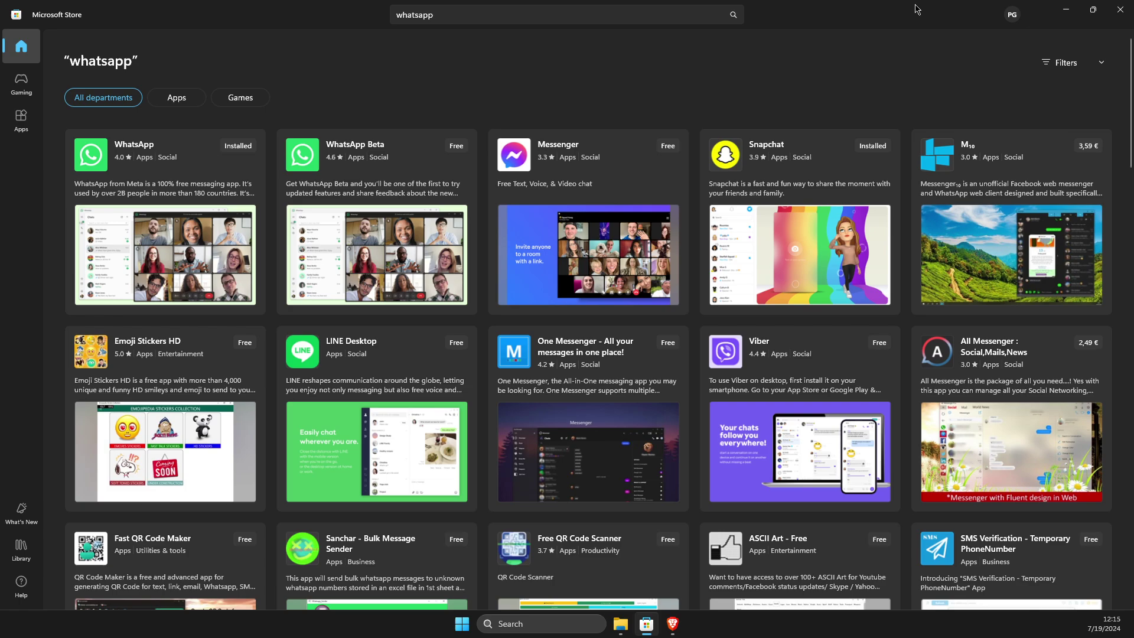
click(1066, 13)
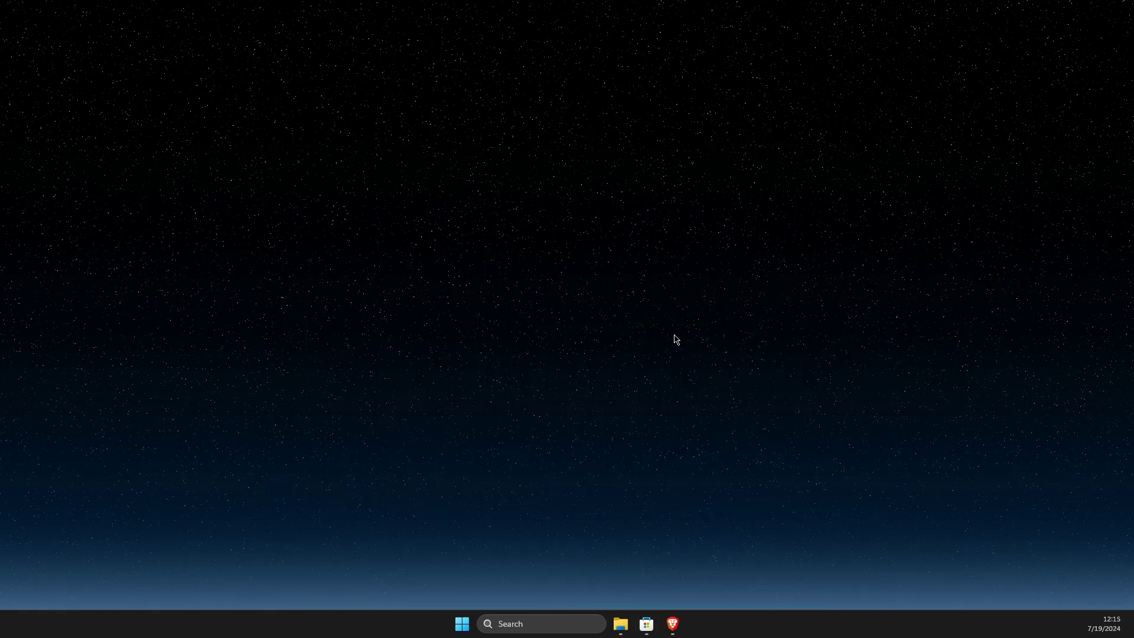
In Brave, search the LDPlayer site for 'whatsapp', showing 29 results.
click(673, 625)
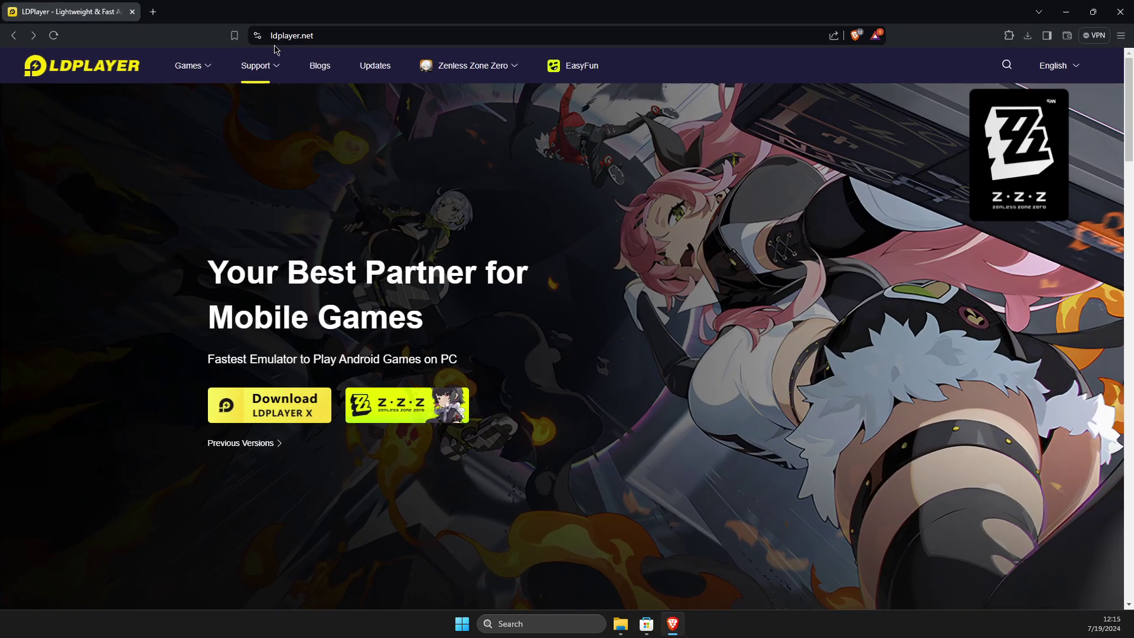
click(1007, 67)
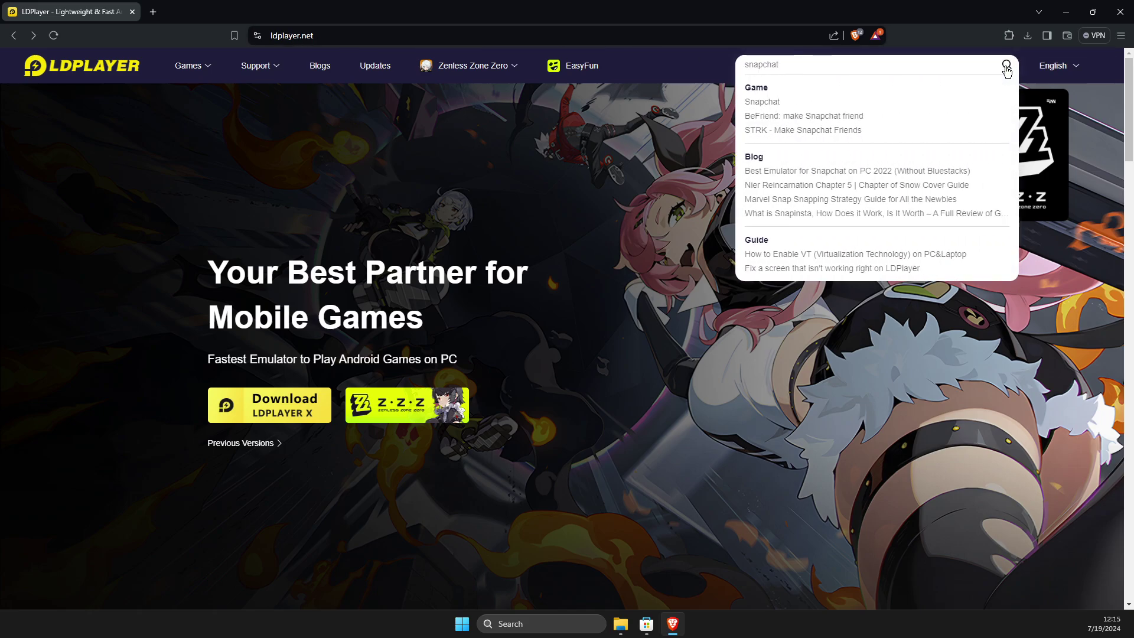
key(ctrl+a)
key(BackSpace)
text(whats)
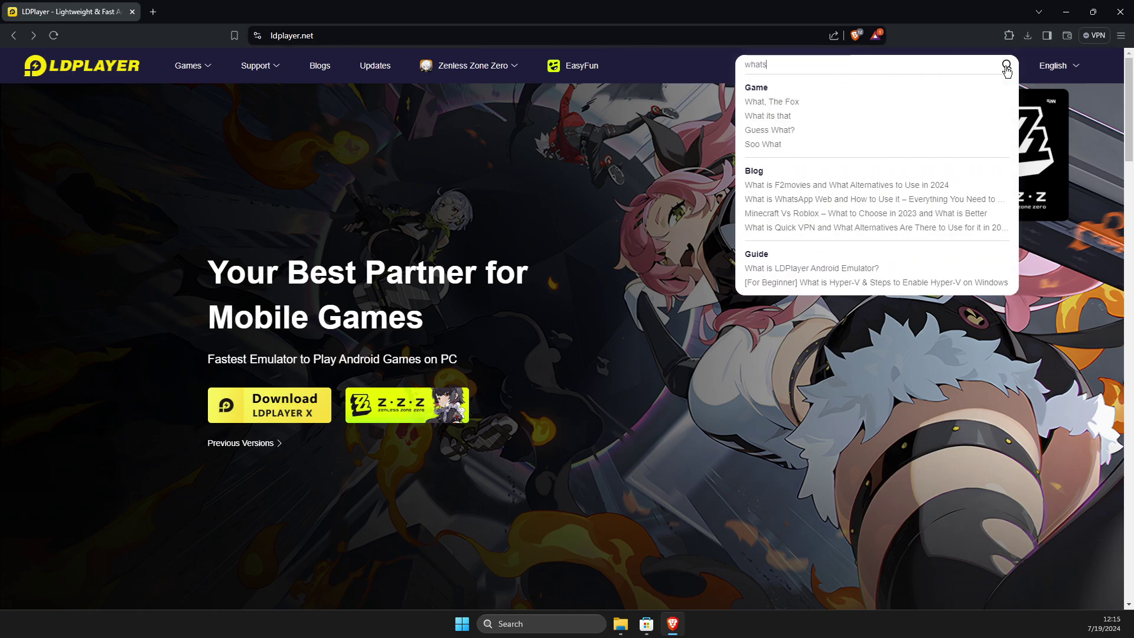
text(app)
key(Return)
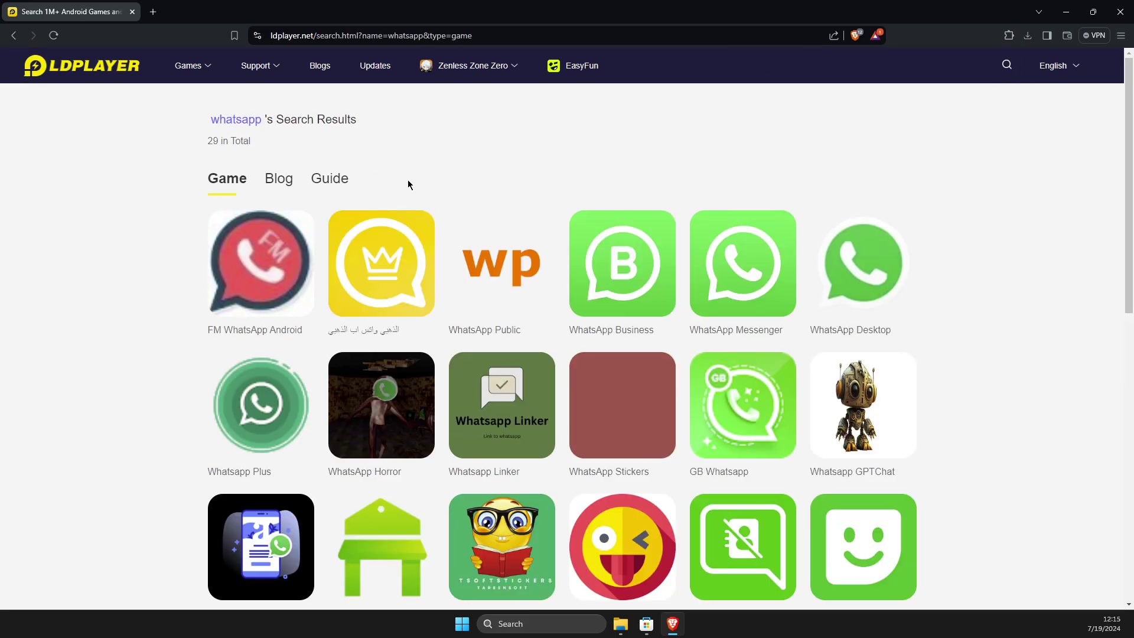
scroll(408, 185, down, 3)
scroll(409, 184, up, 3)
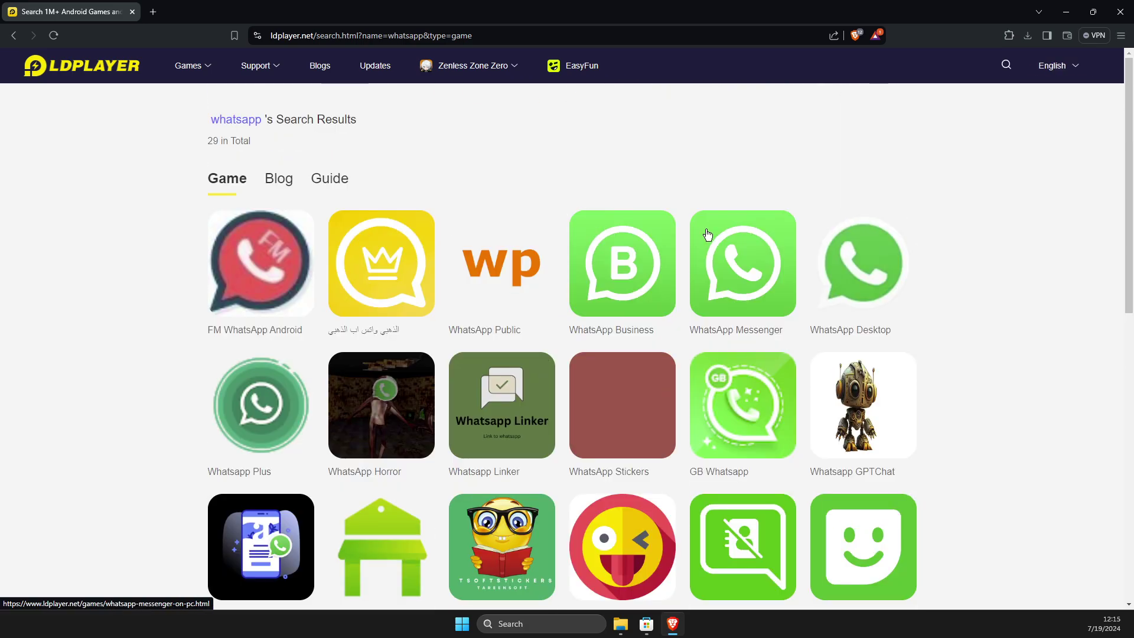
Save the LDPlayer installer from the WhatsApp Messenger page to the desktop and run it.
click(743, 249)
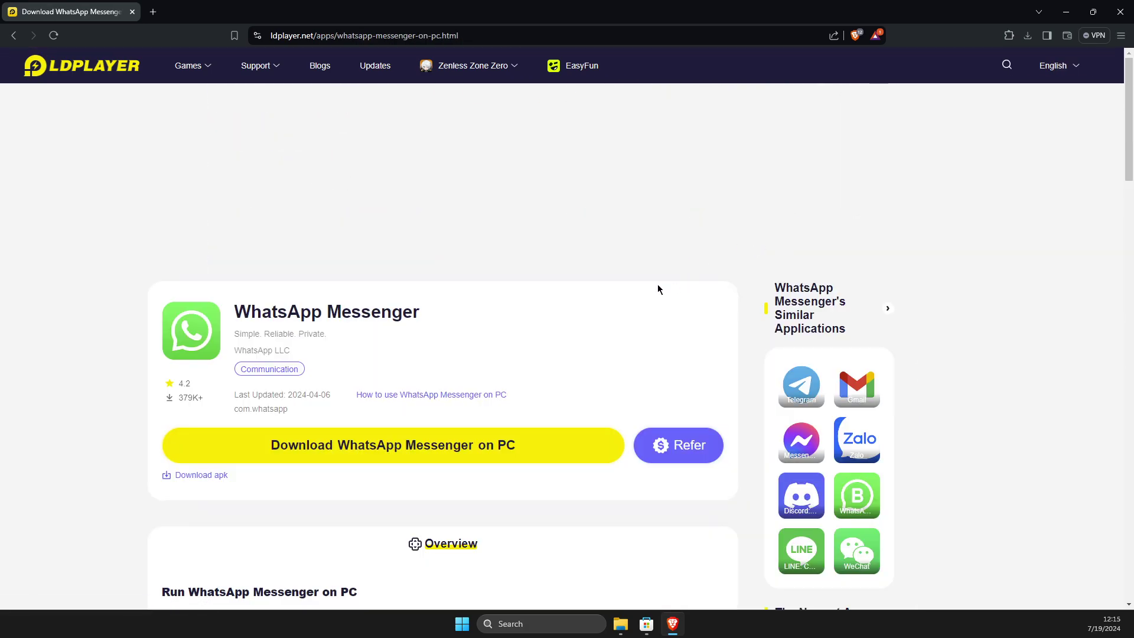
click(335, 447)
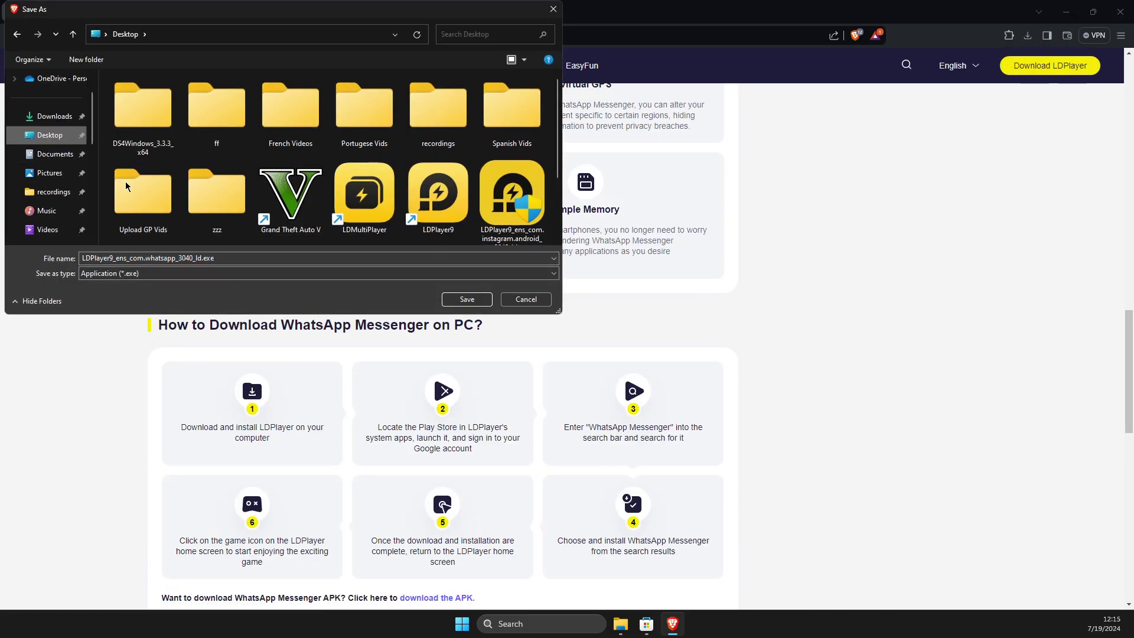
click(467, 299)
click(932, 63)
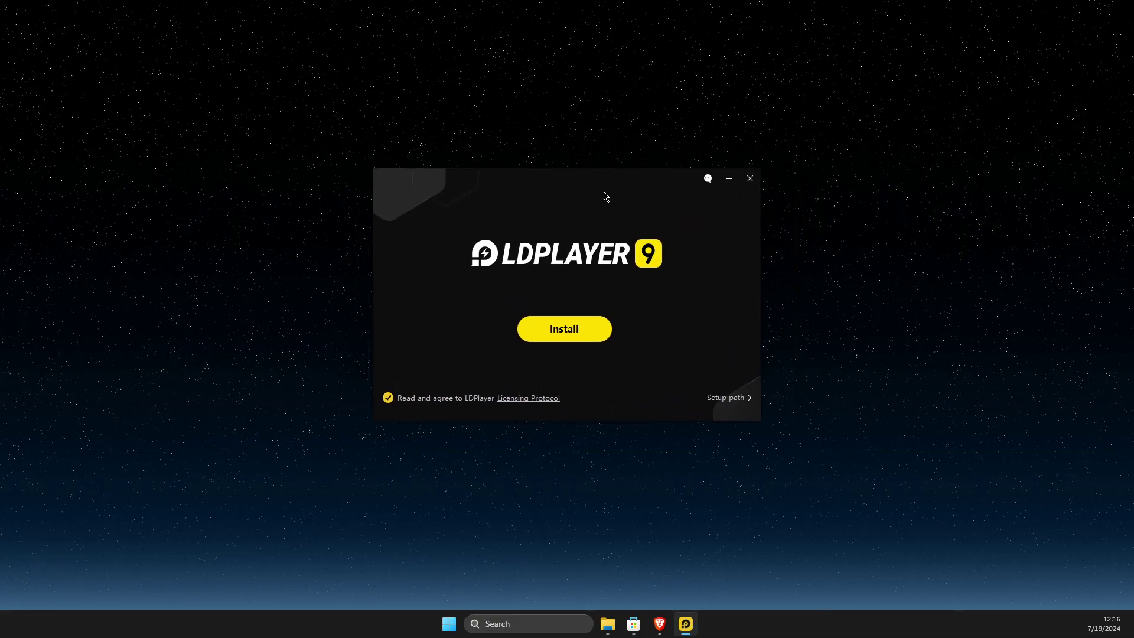
Run the LDPlayer installation, declining the optional offers.
click(568, 326)
click(610, 379)
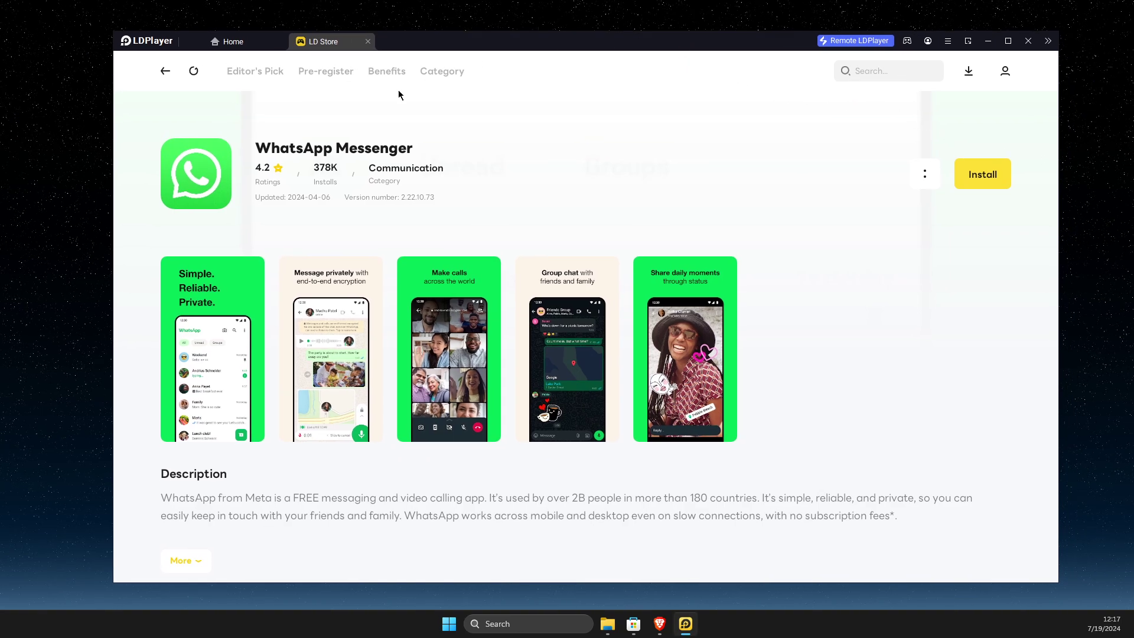
Install WhatsApp Messenger via LDPlayer's Google Play, then hit Install again on the LD Store page.
click(978, 181)
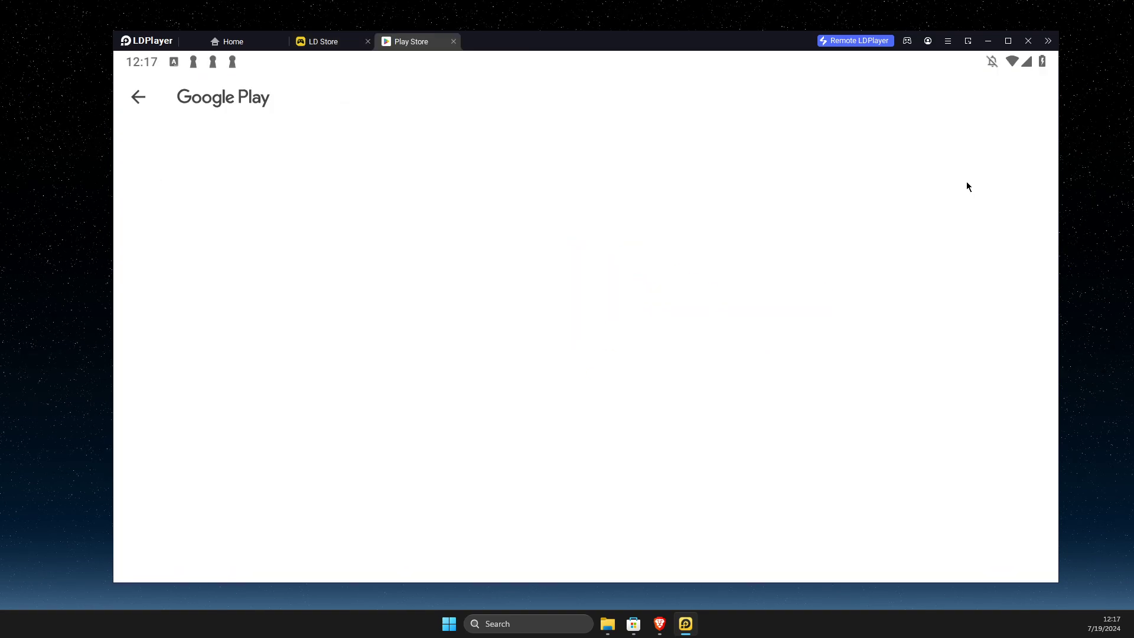
click(230, 293)
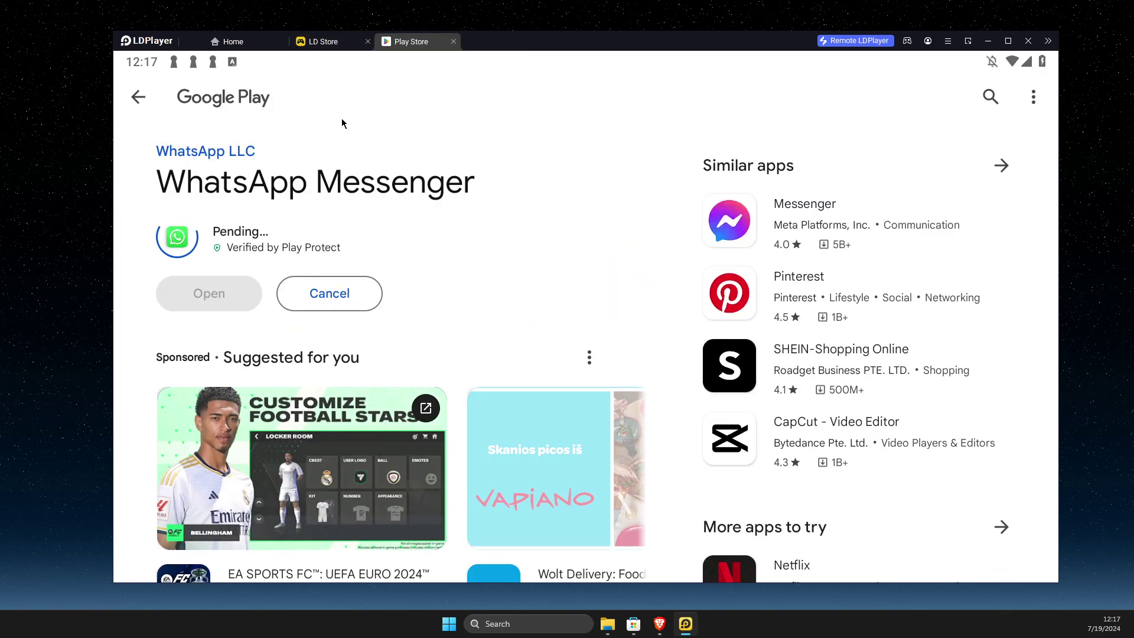
click(255, 45)
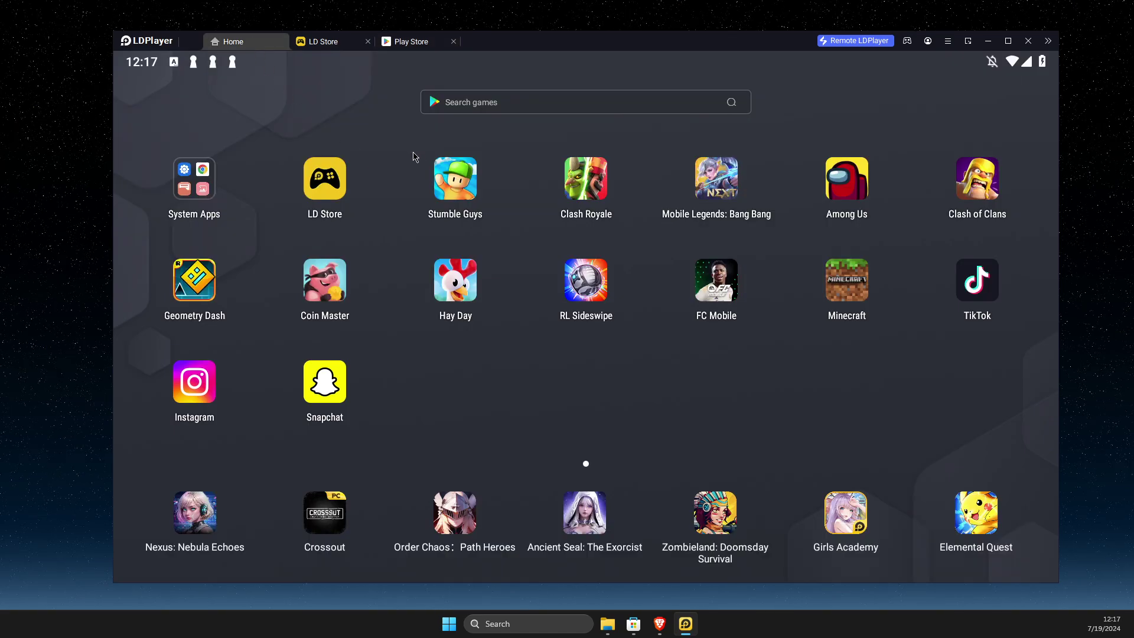
click(327, 184)
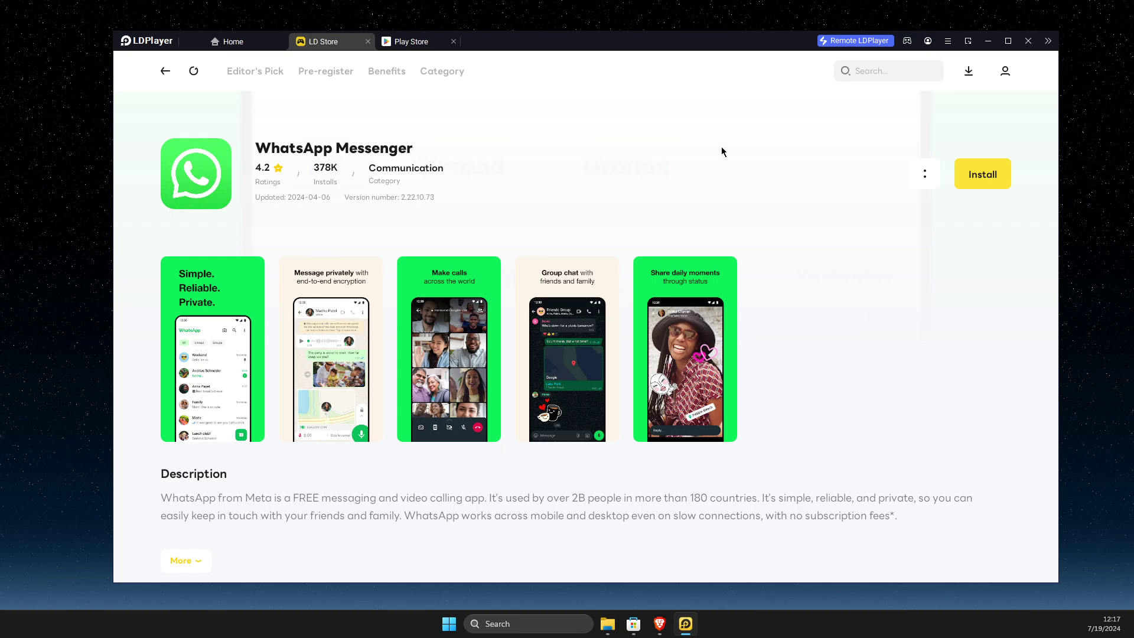
click(975, 177)
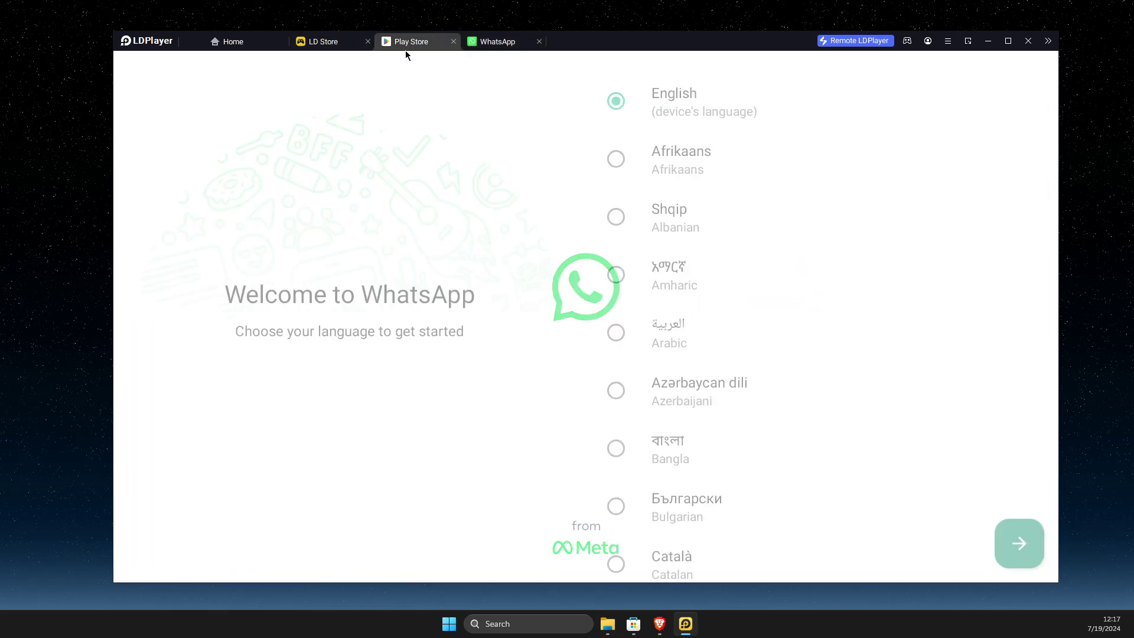
Open the installed WhatsApp from Google Play and continue past the language screen with English.
click(405, 50)
click(222, 292)
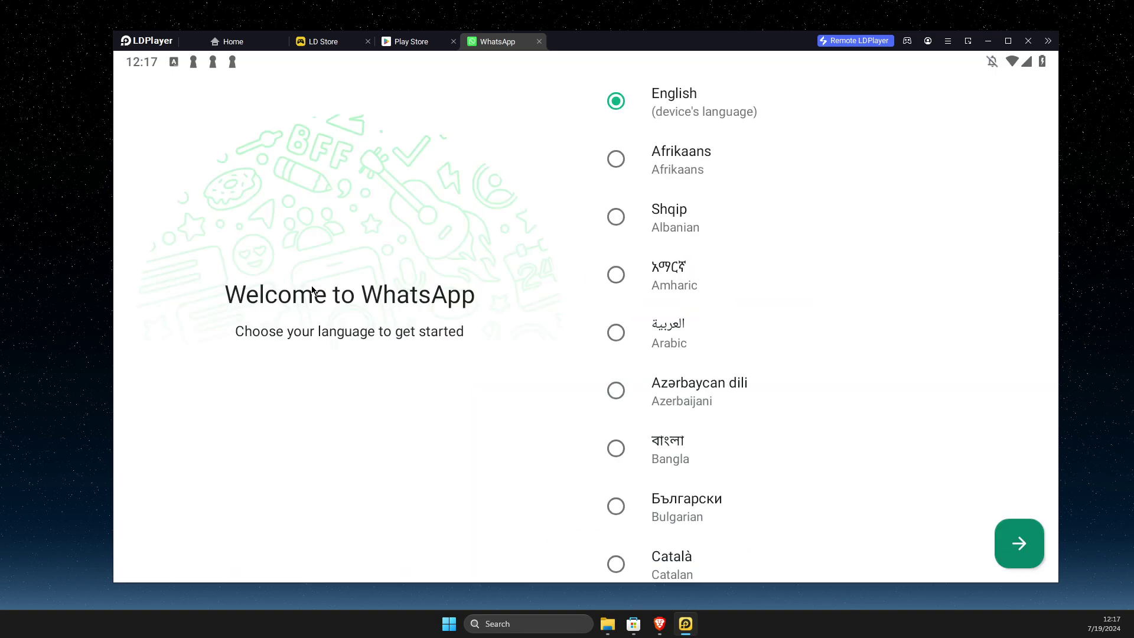
click(1019, 544)
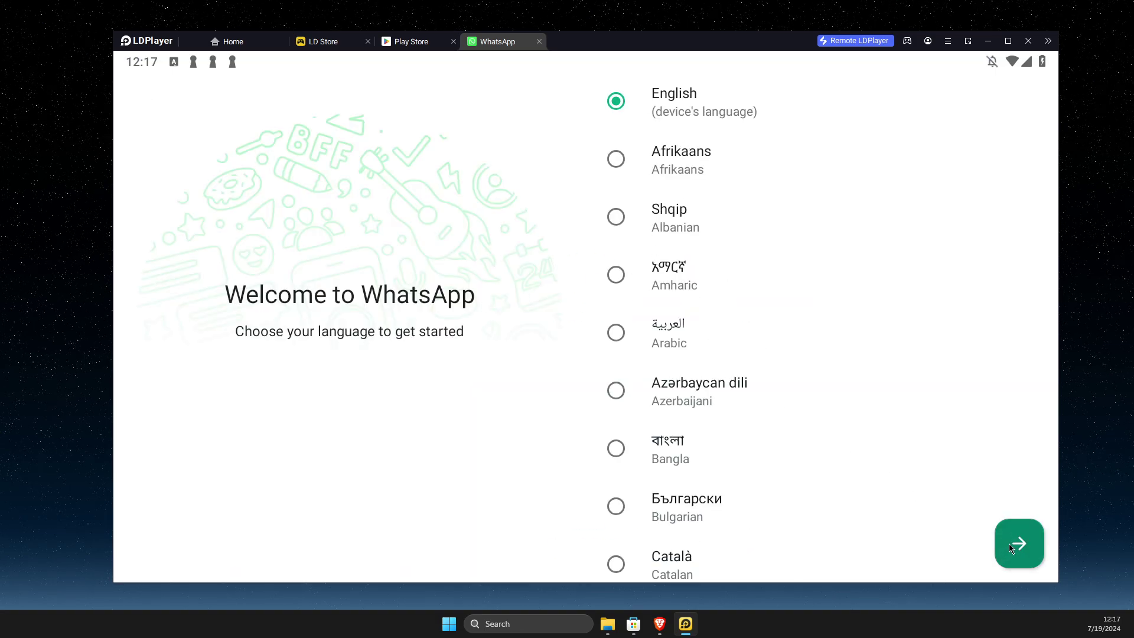